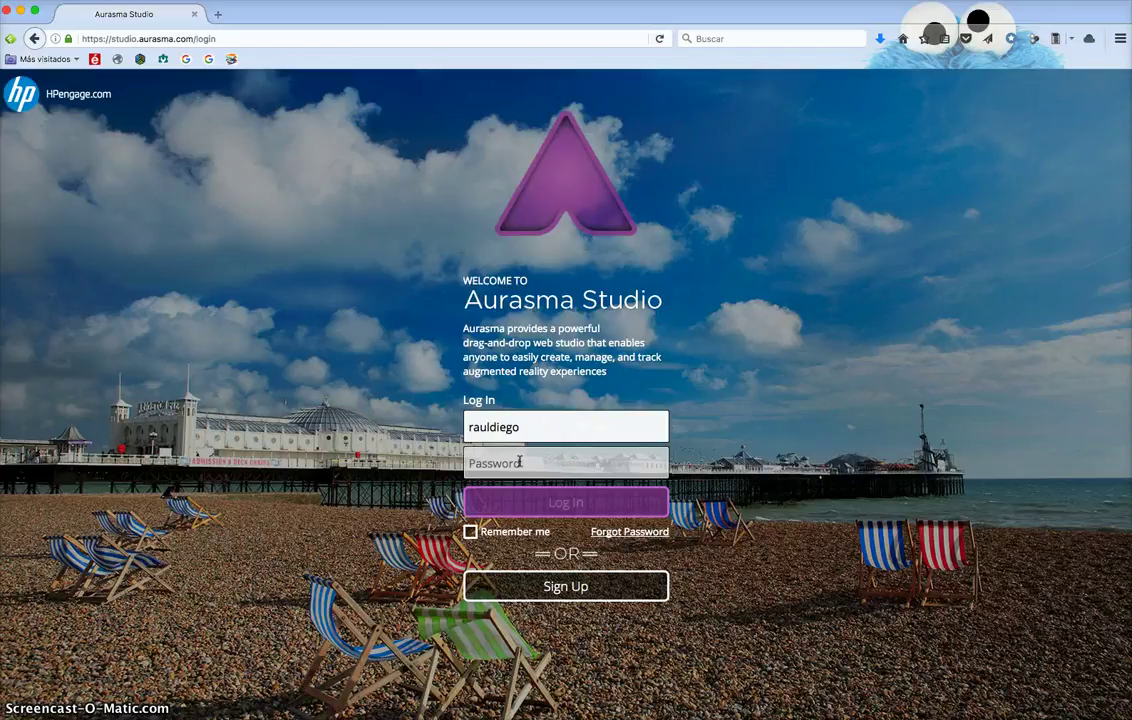
- Log in to Aurasma Studio by entering the account password for the filled-in username
left_click(519, 434)
left_click(515, 455)
type("••")
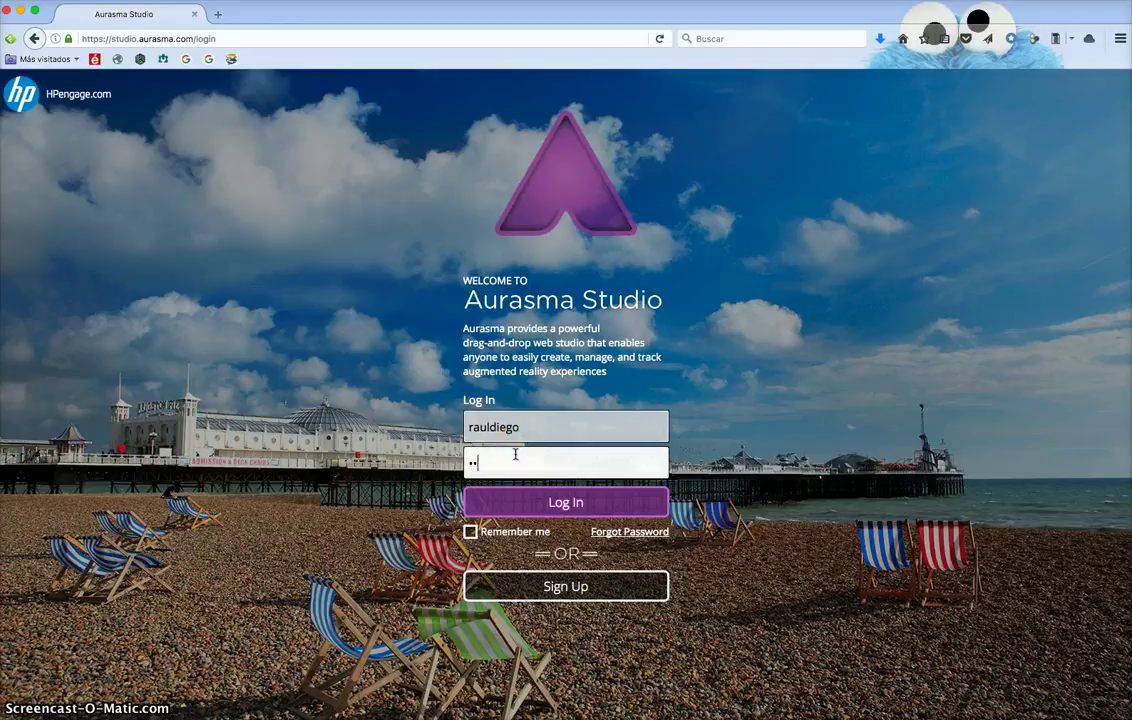
type("••••••••••")
left_click(555, 500)
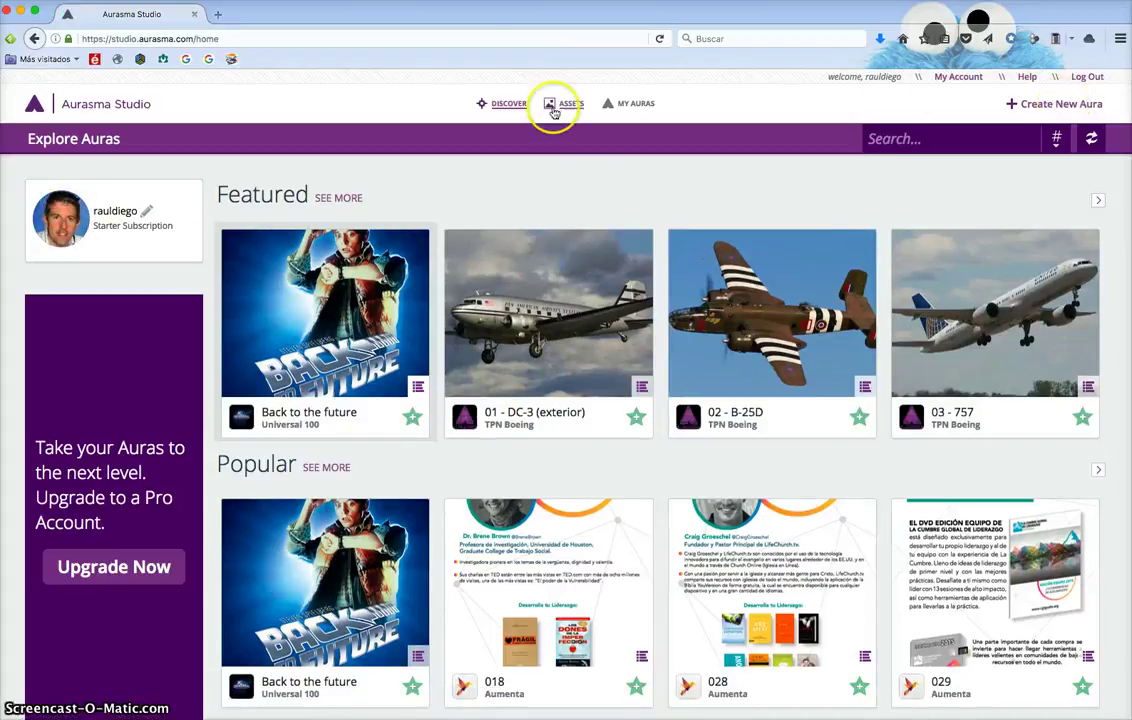
- Start a new aura and name its trigger image "Web 2.0 en el aula - Nivel II"
left_click(644, 104)
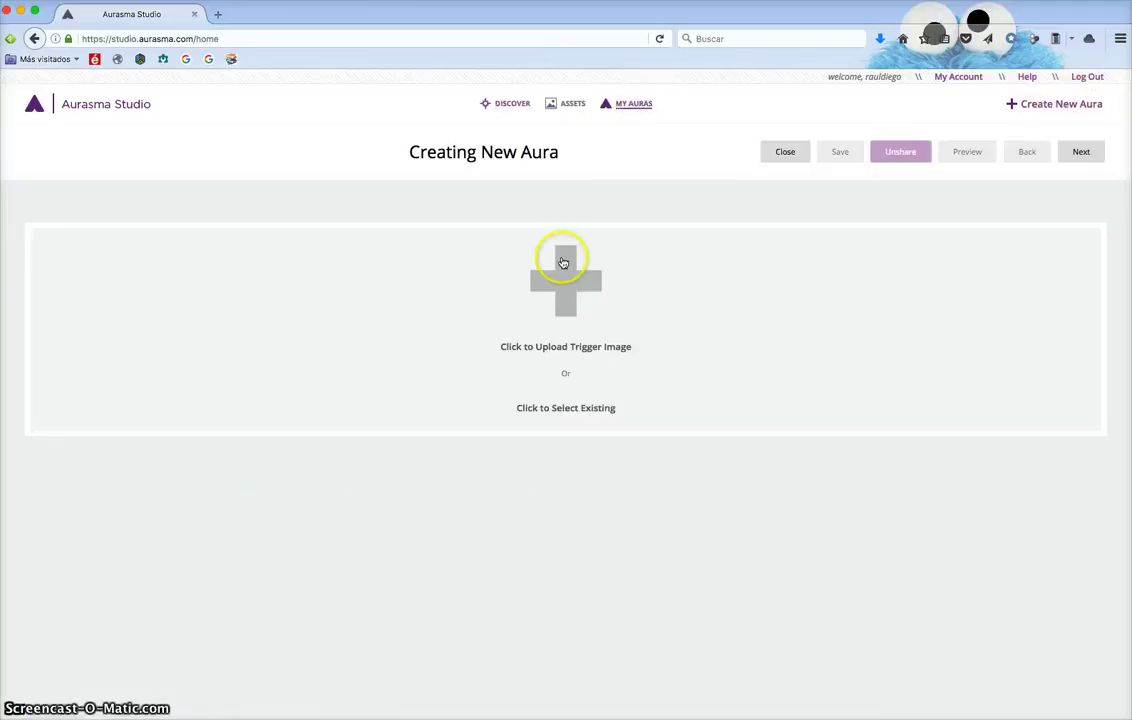
left_click(568, 286)
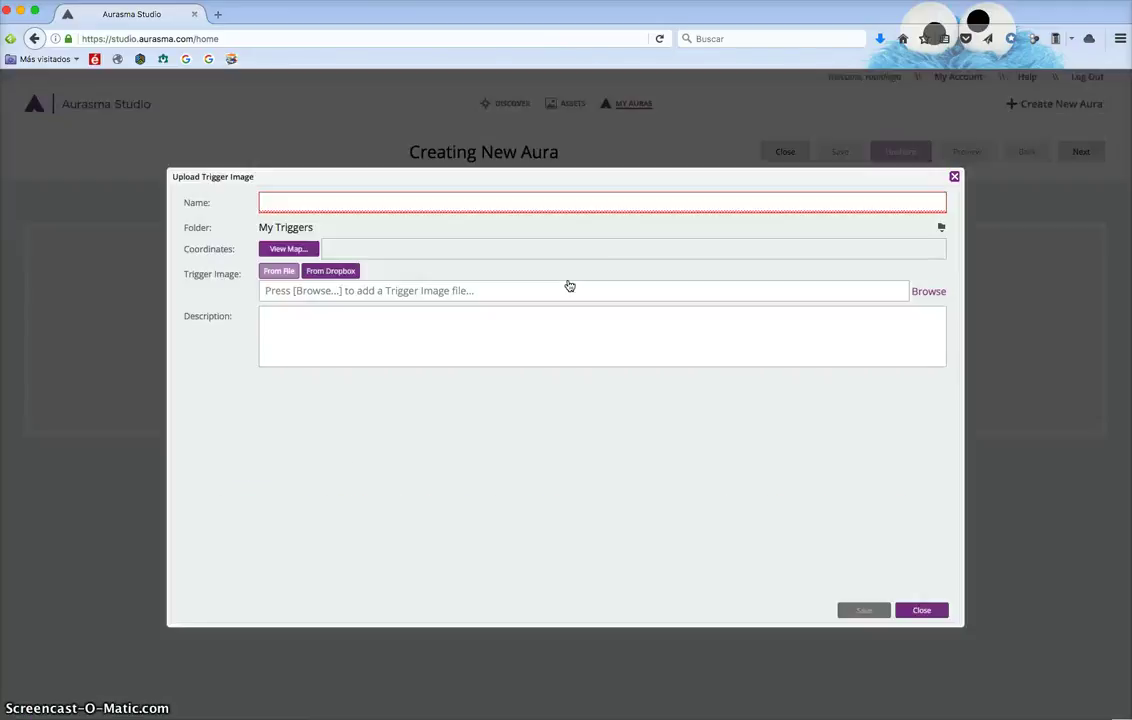
left_click(480, 201)
type("We")
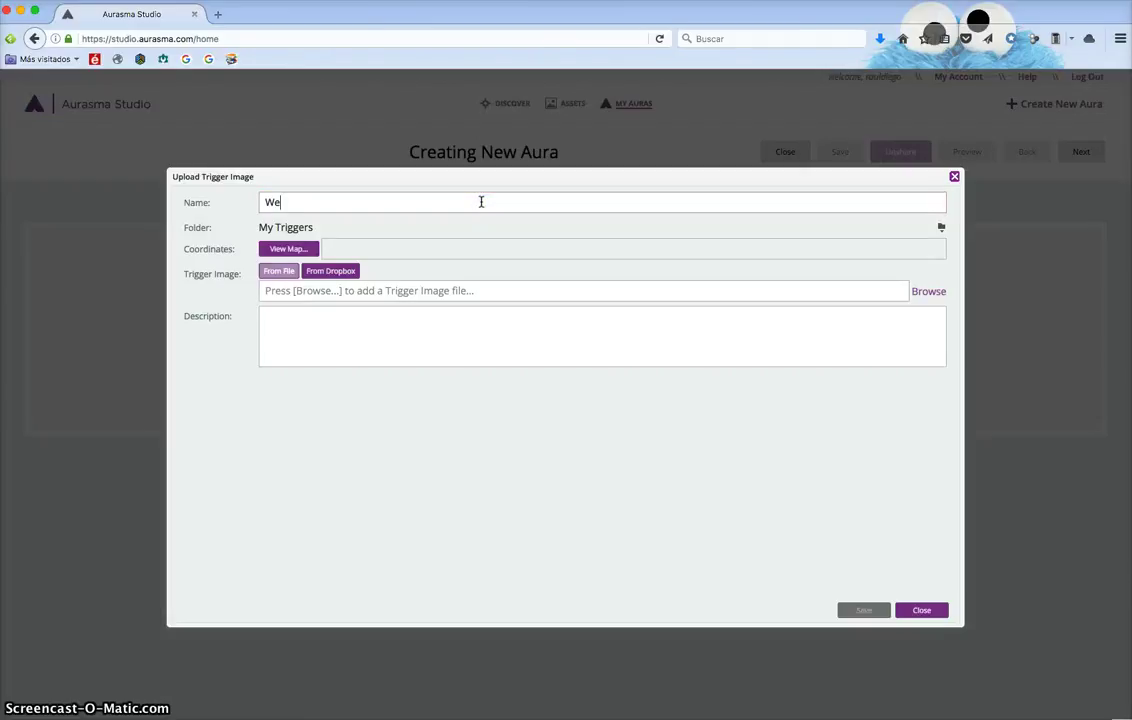
type("b 2.0 en el aula - Nivel II")
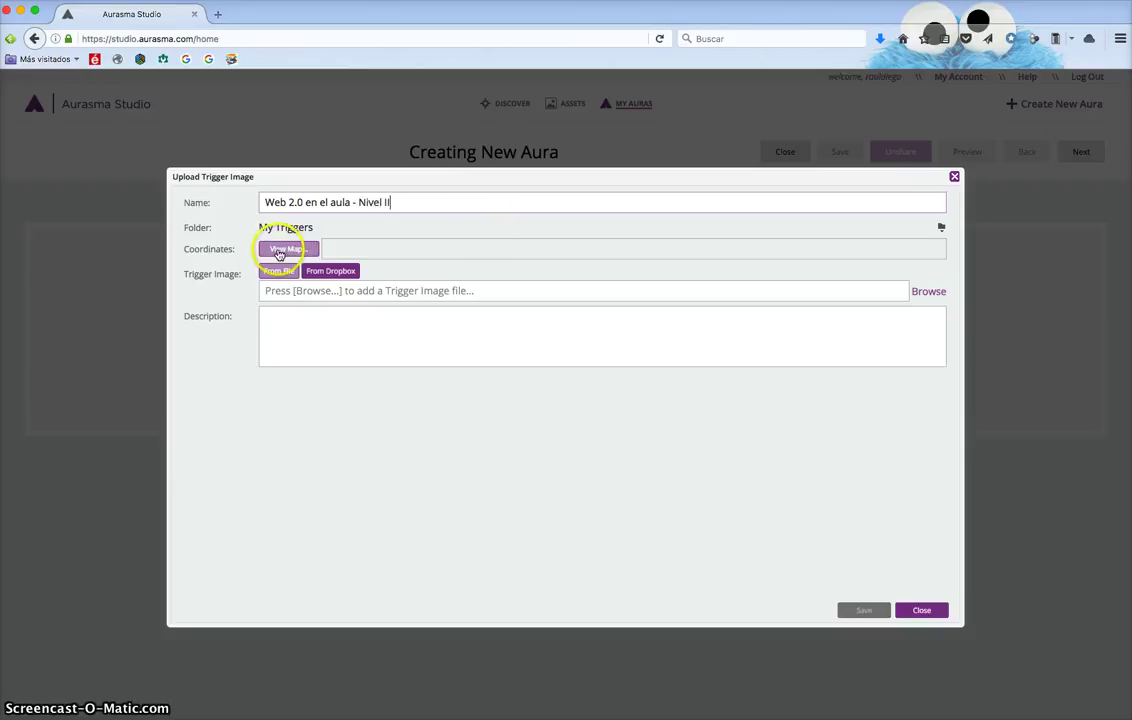
- Choose web2.0NivelII.png from the Desktop as the trigger image file and save the trigger
left_click(293, 248)
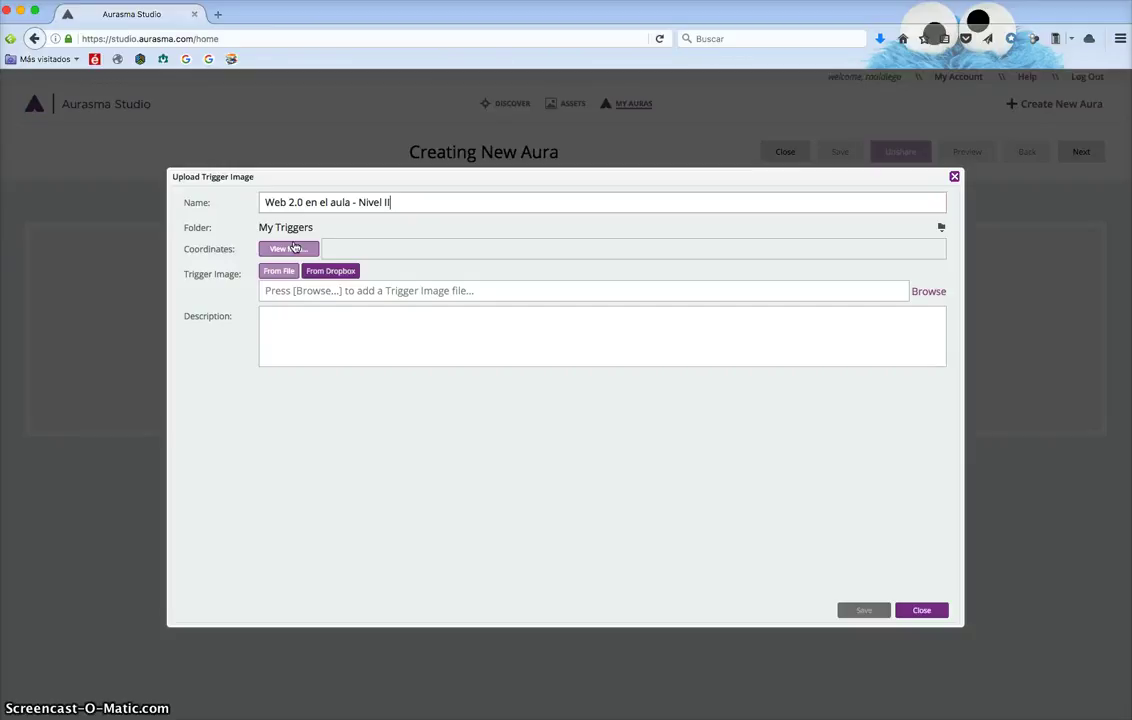
left_click(930, 292)
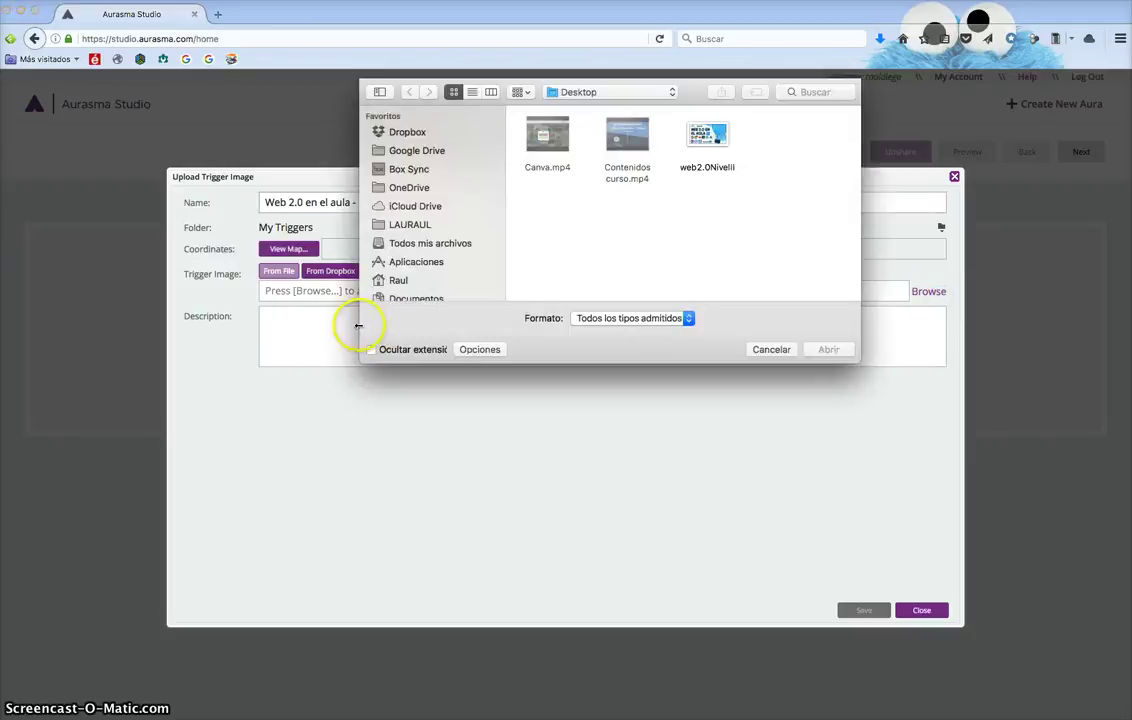
double_click(708, 140)
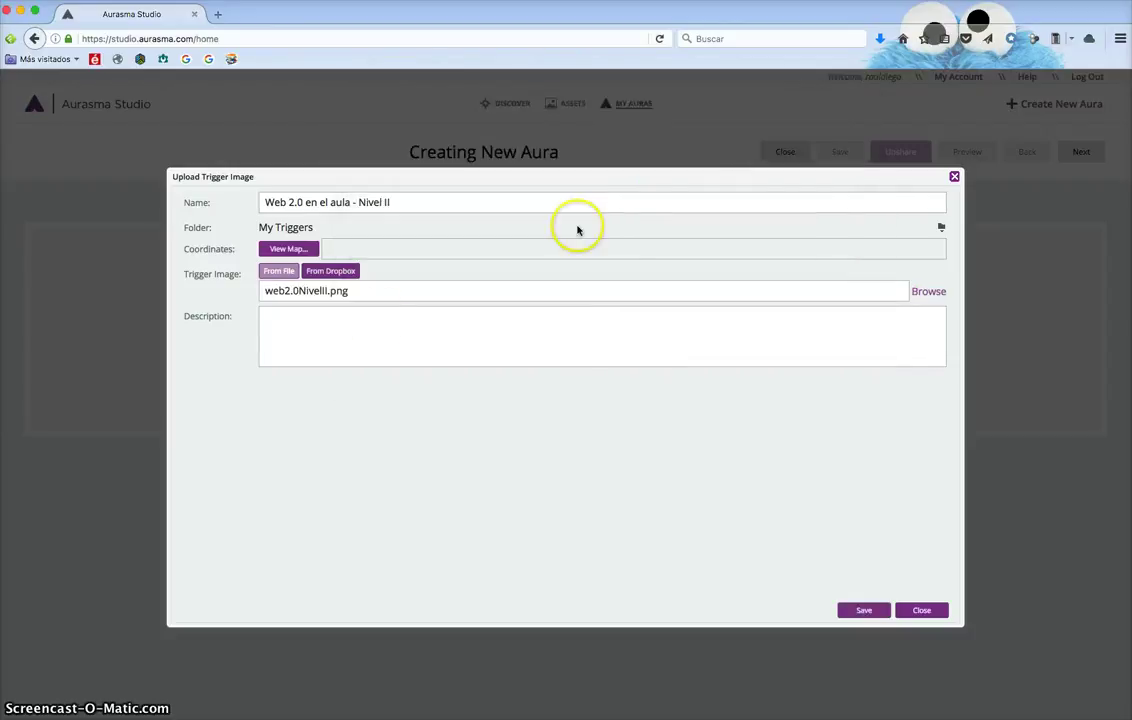
left_click(865, 610)
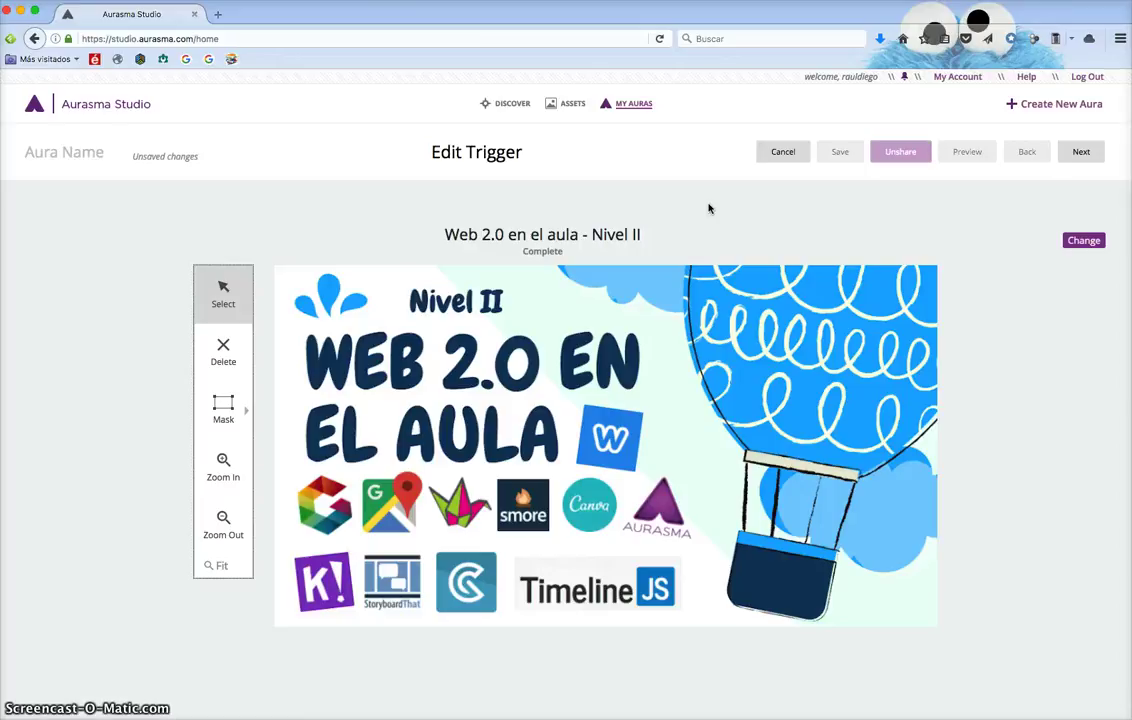
- Upload the video Contenidos curso.mp4 from the Desktop as the aura's overlay and save it
left_click(572, 338)
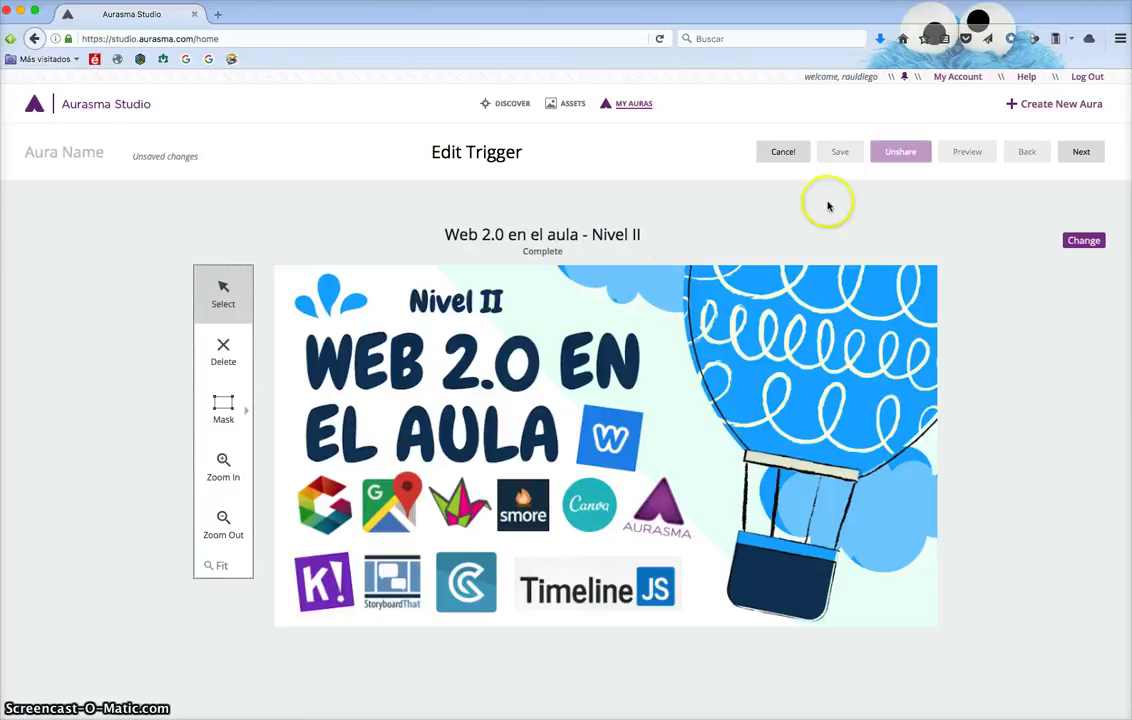
left_click(1081, 152)
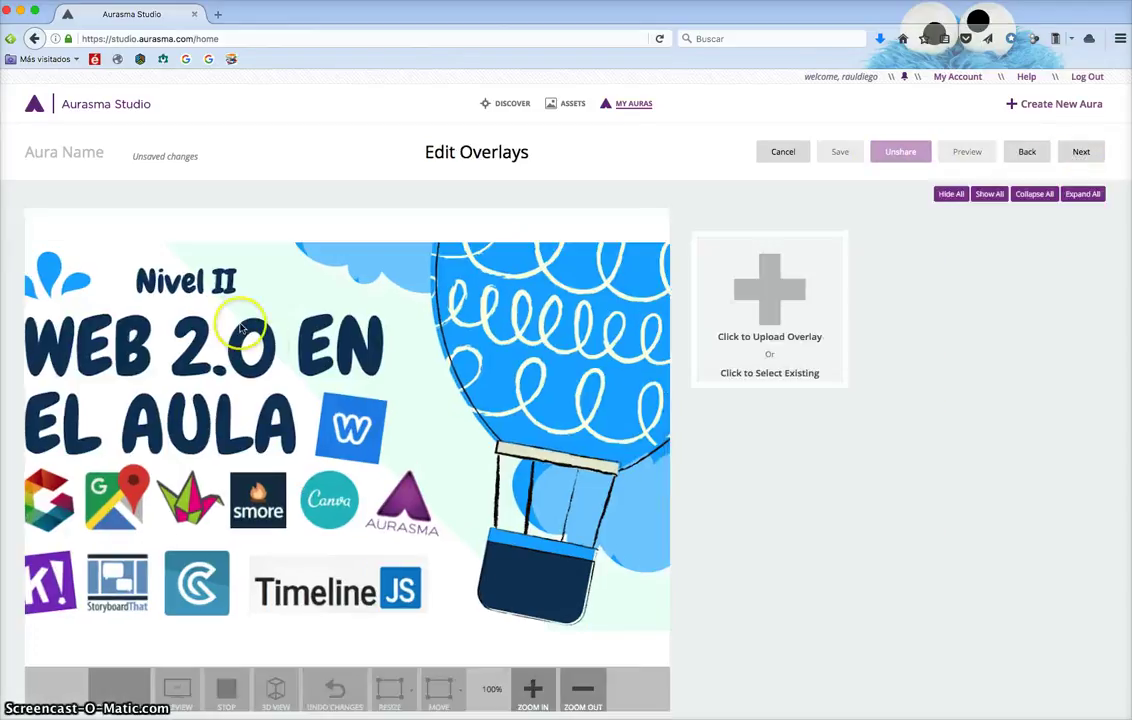
left_click(780, 286)
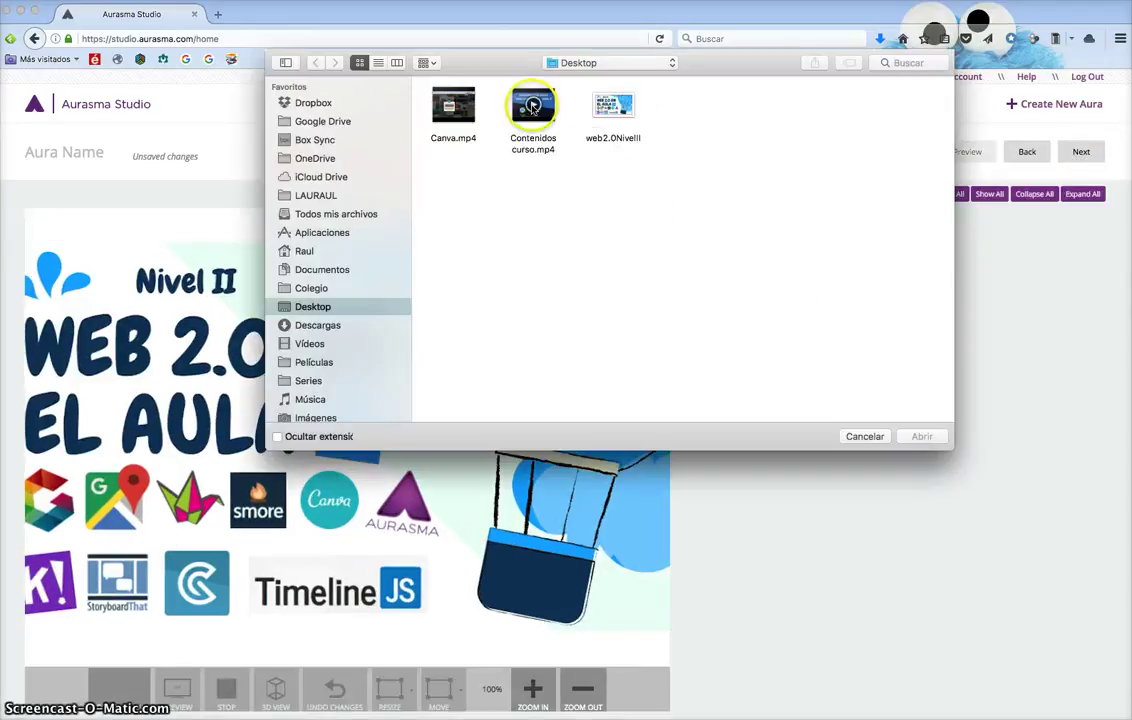
left_click(533, 105)
left_click(921, 436)
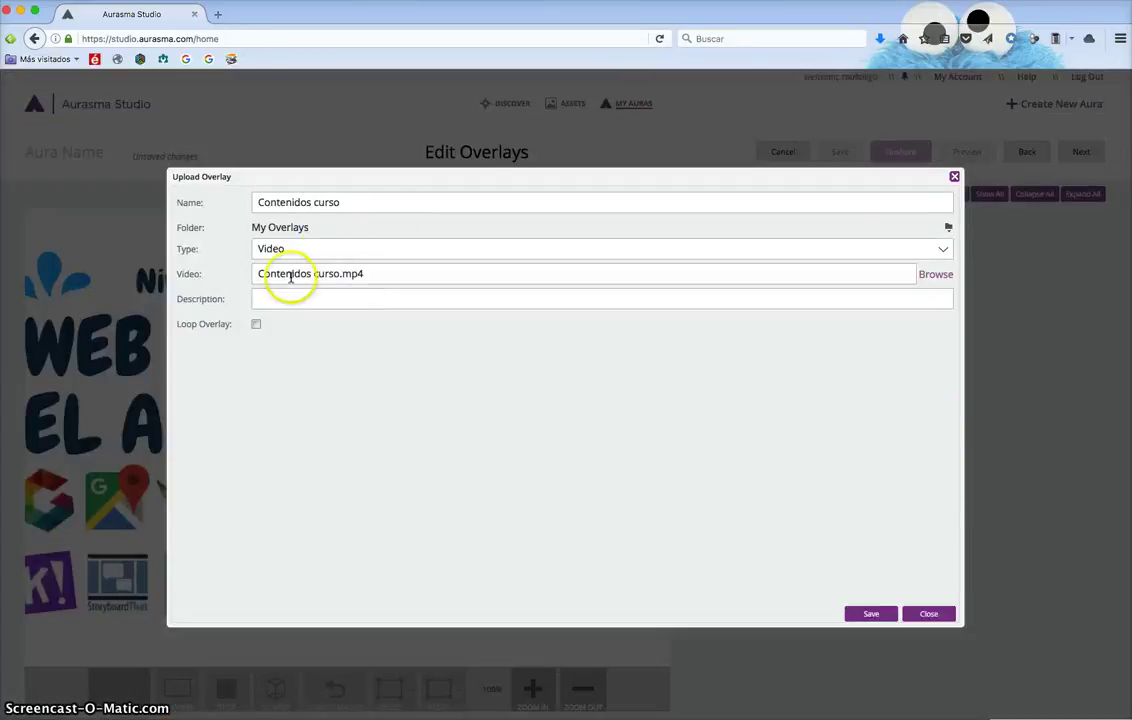
left_click(877, 613)
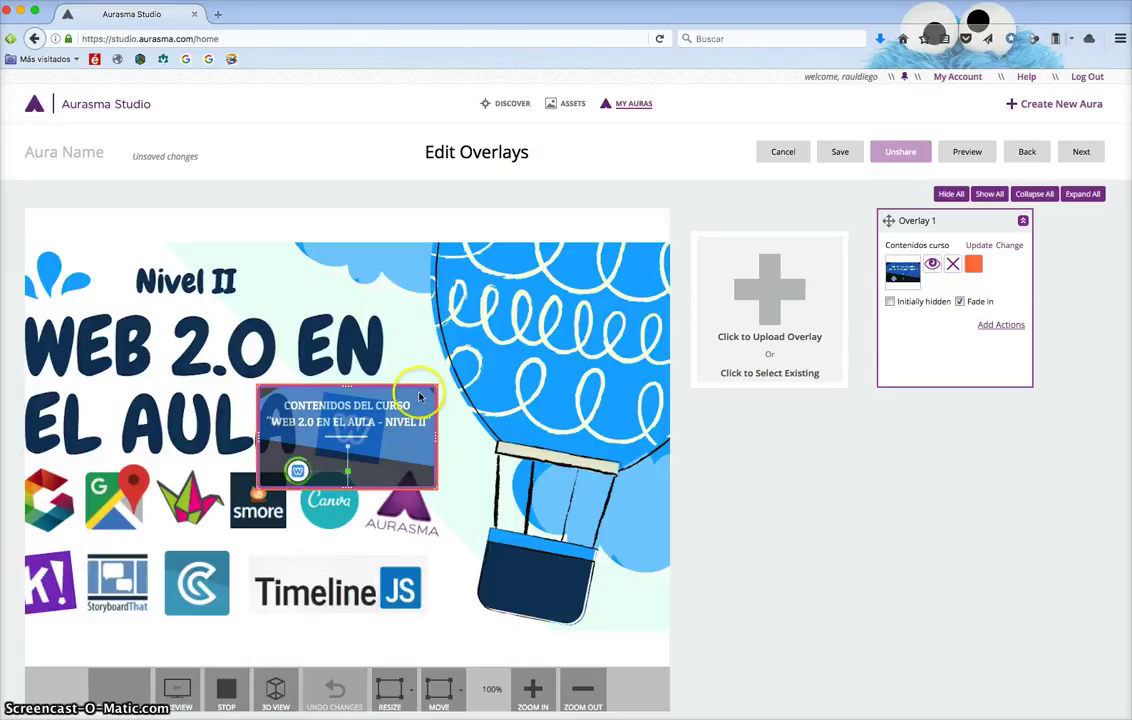
- Move and enlarge the video overlay until it covers the whole trigger image, and save the aura
left_click_drag(368, 415, 133, 275)
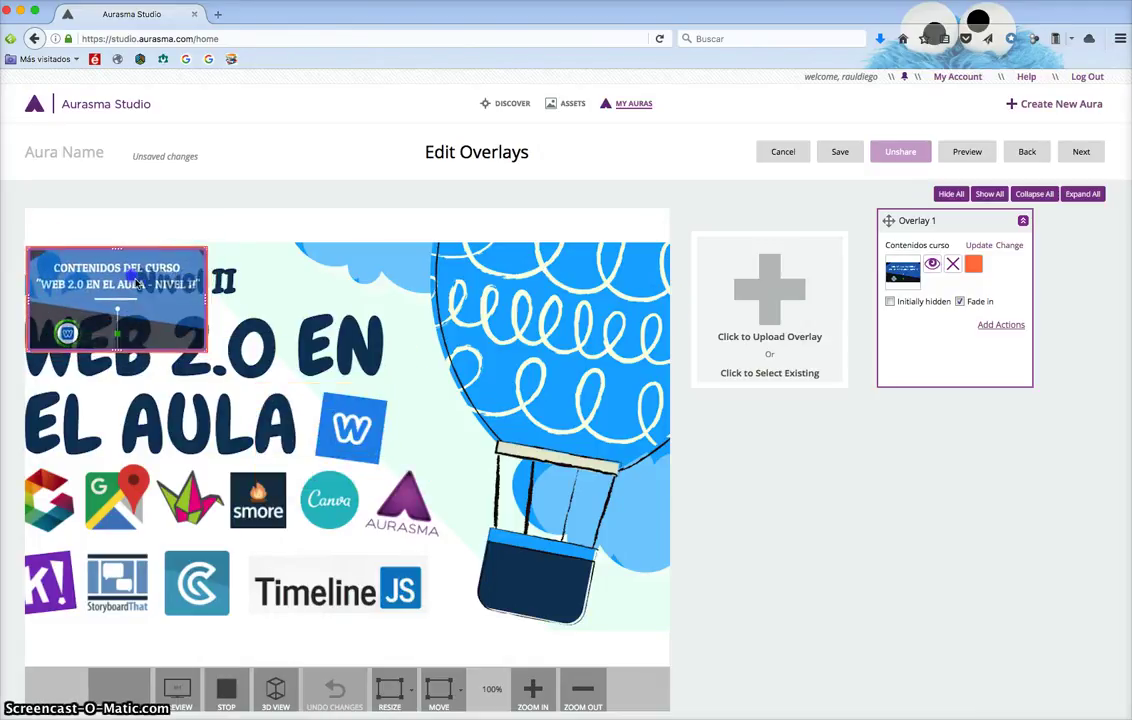
left_click_drag(209, 354, 665, 632)
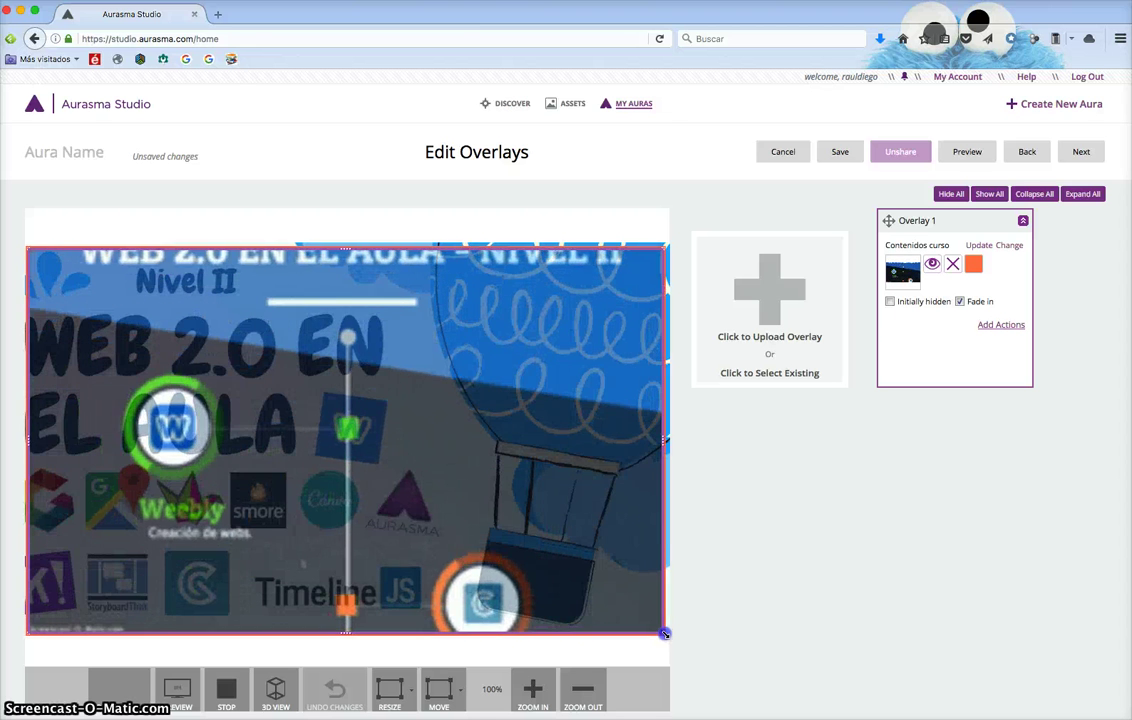
left_click_drag(601, 595, 606, 588)
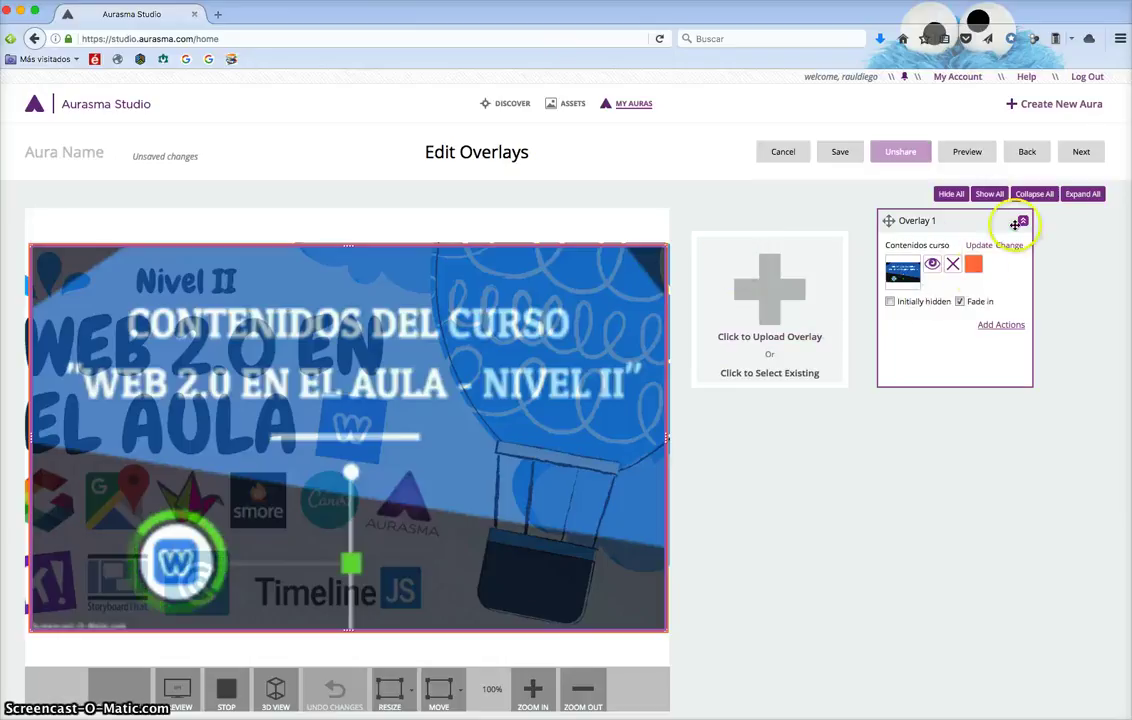
left_click(839, 153)
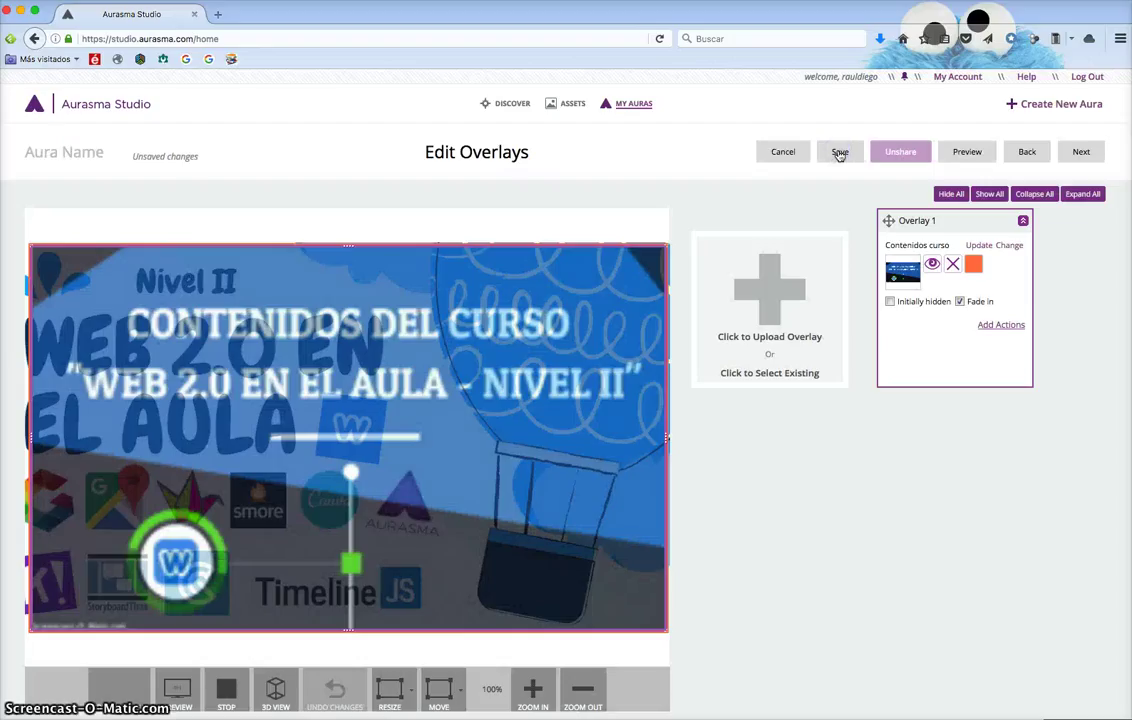
- Rename the aura "Web 2.0 en el aula - Nivel II", leave the hashtags empty, save it and close the editor
left_click(1080, 152)
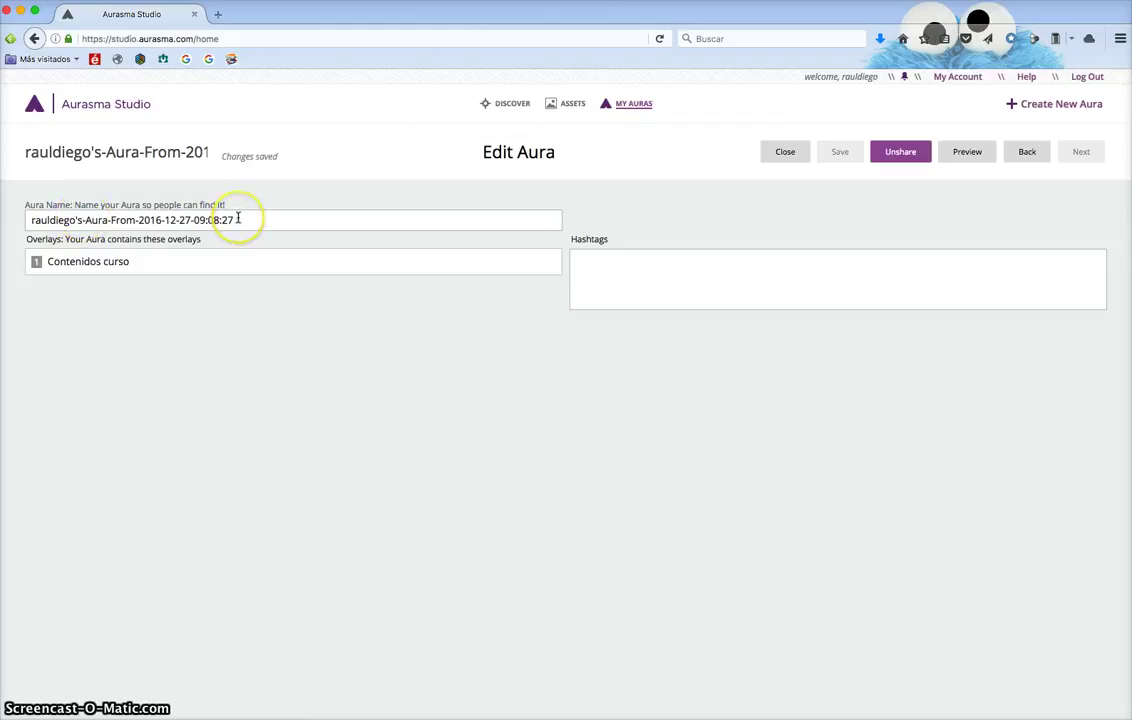
left_click_drag(238, 218, 20, 220)
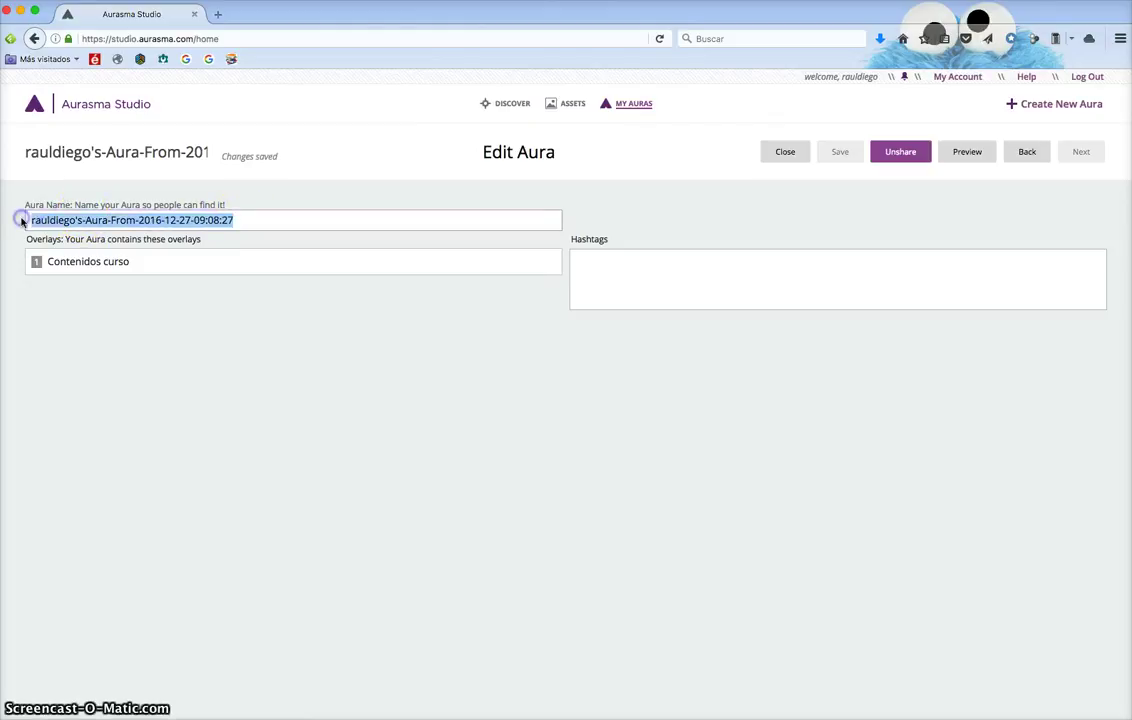
type("QWe")
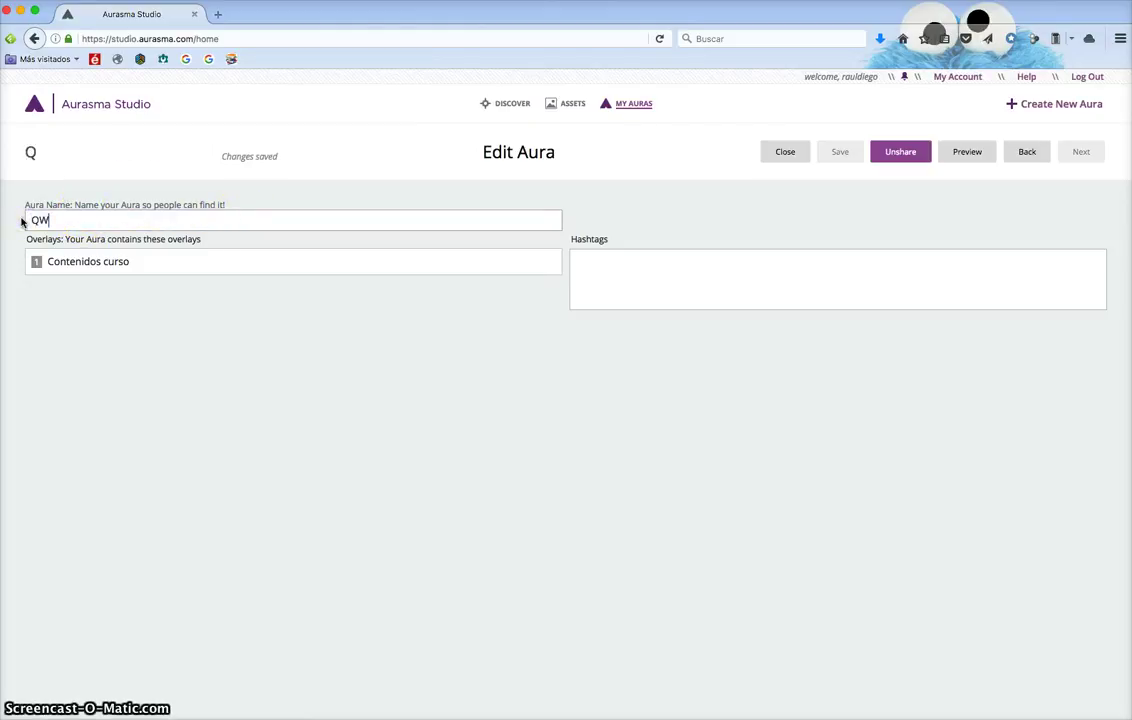
key("BackSpace")
key("BackSpace")
key("BackSpace")
type("Web 2")
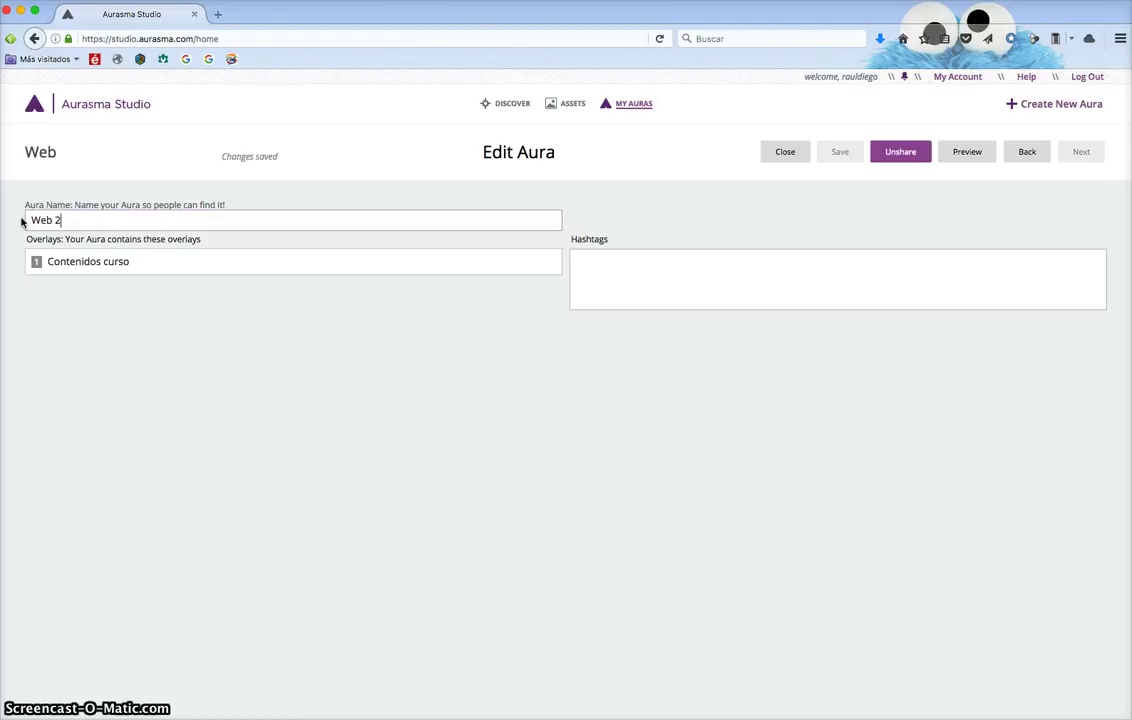
type(".0 en el ")
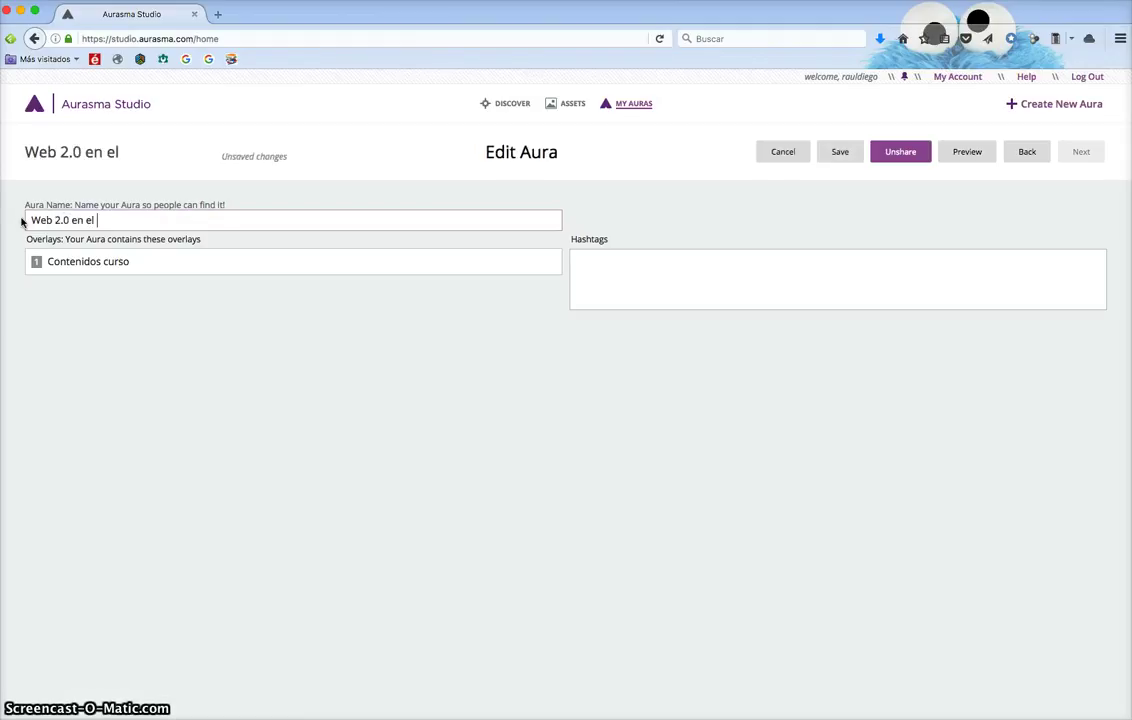
type("aula -")
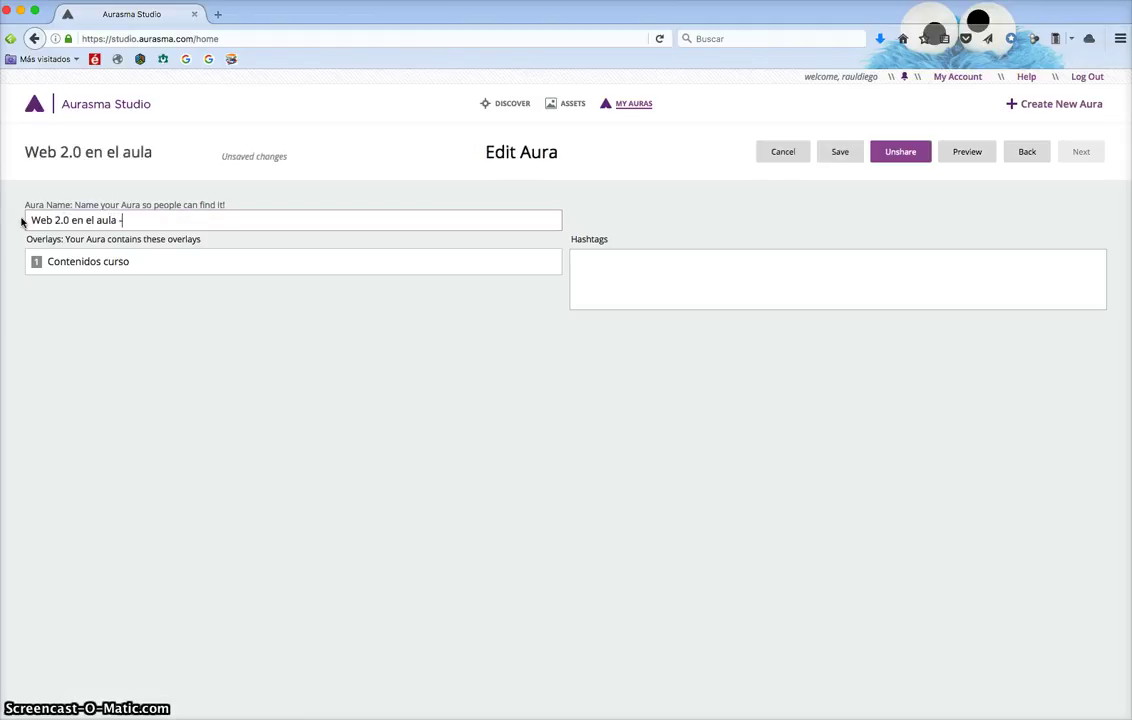
type(" Nivel II")
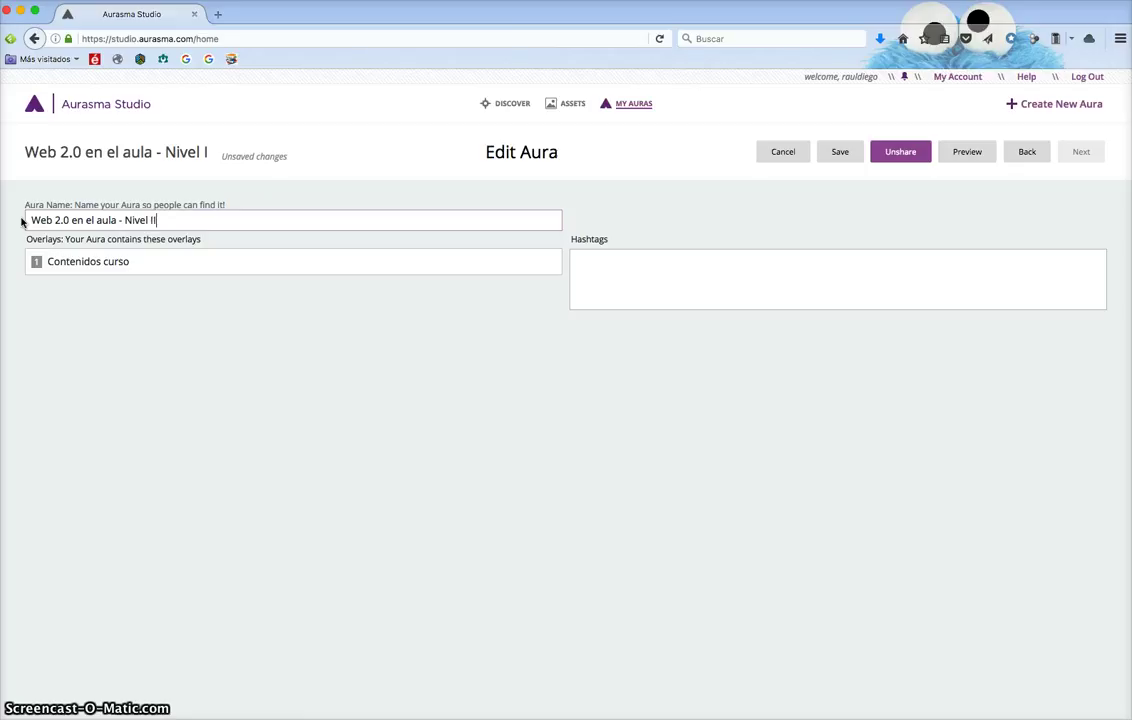
left_click(27, 224)
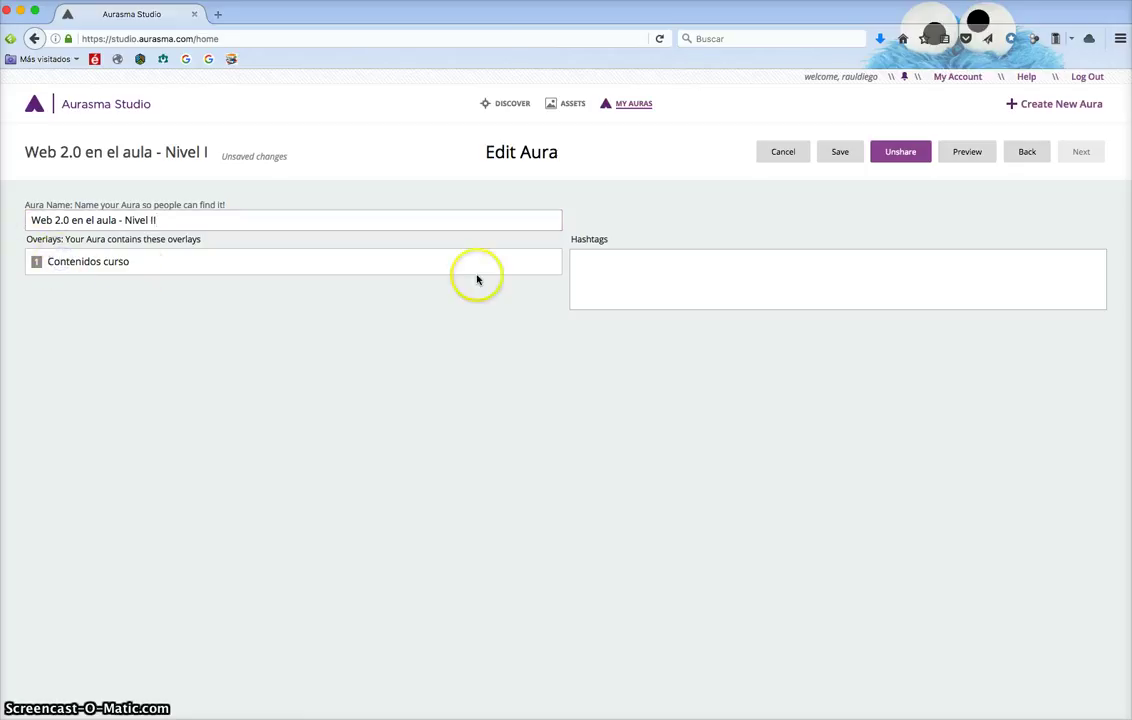
left_click(596, 261)
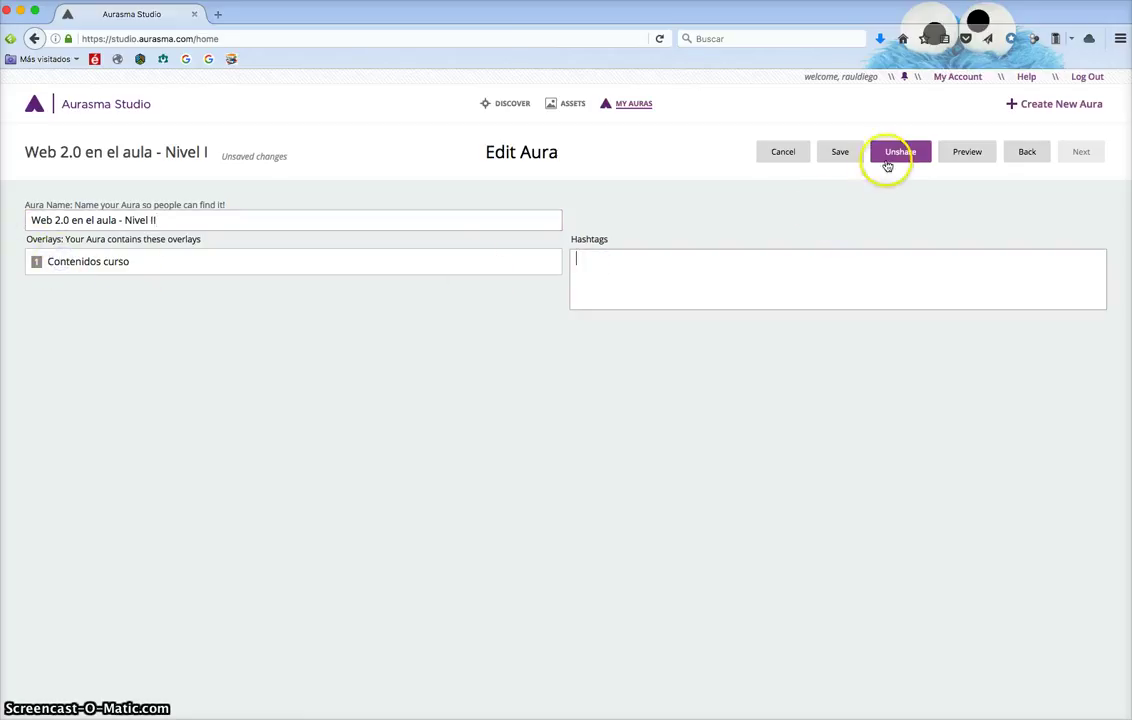
left_click(846, 155)
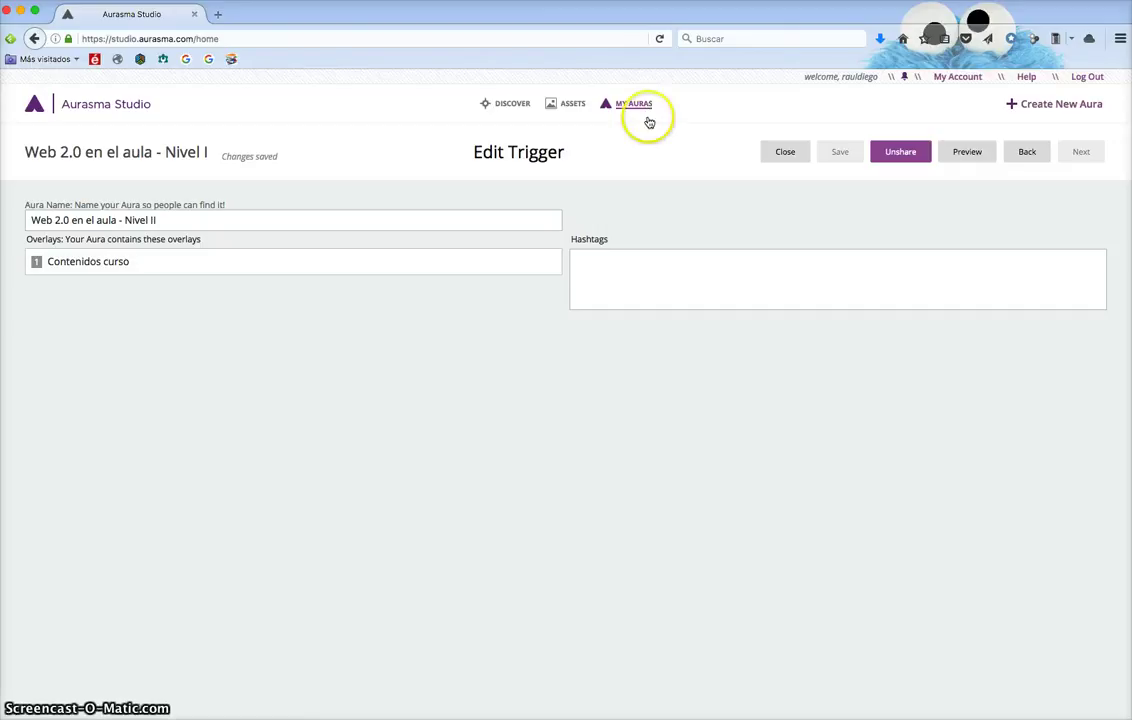
left_click(782, 155)
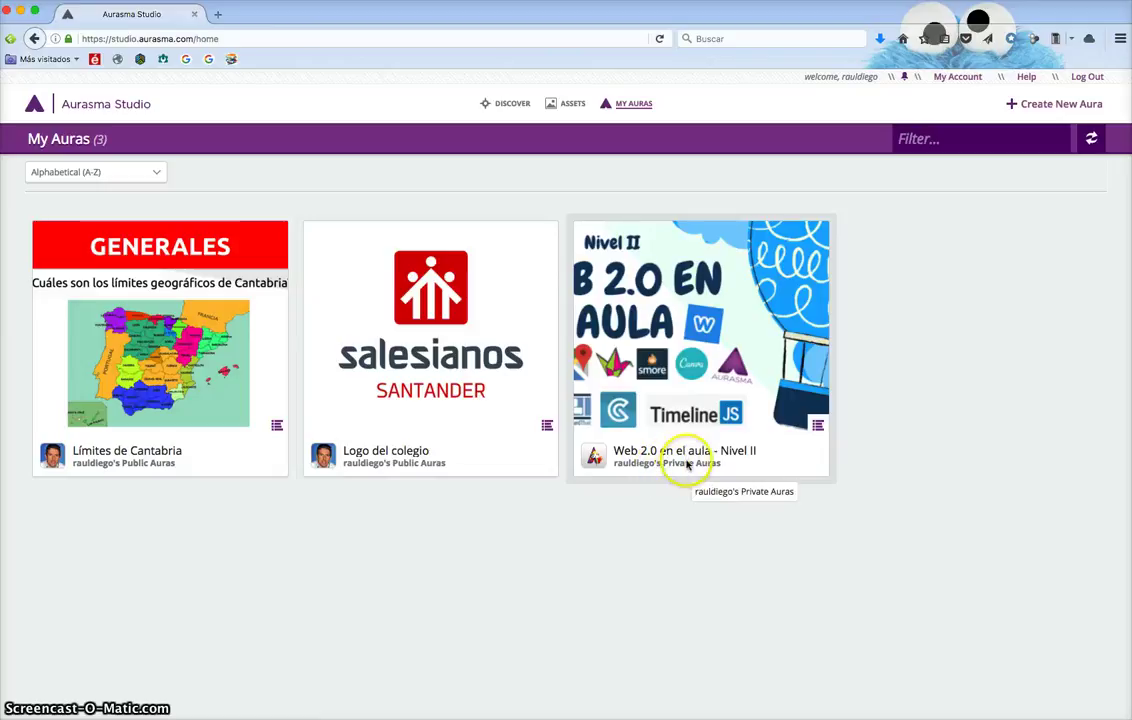
- Reopen the "Web 2.0 en el aula - Nivel II" aura for editing, advance to its final page and share it
left_click(734, 374)
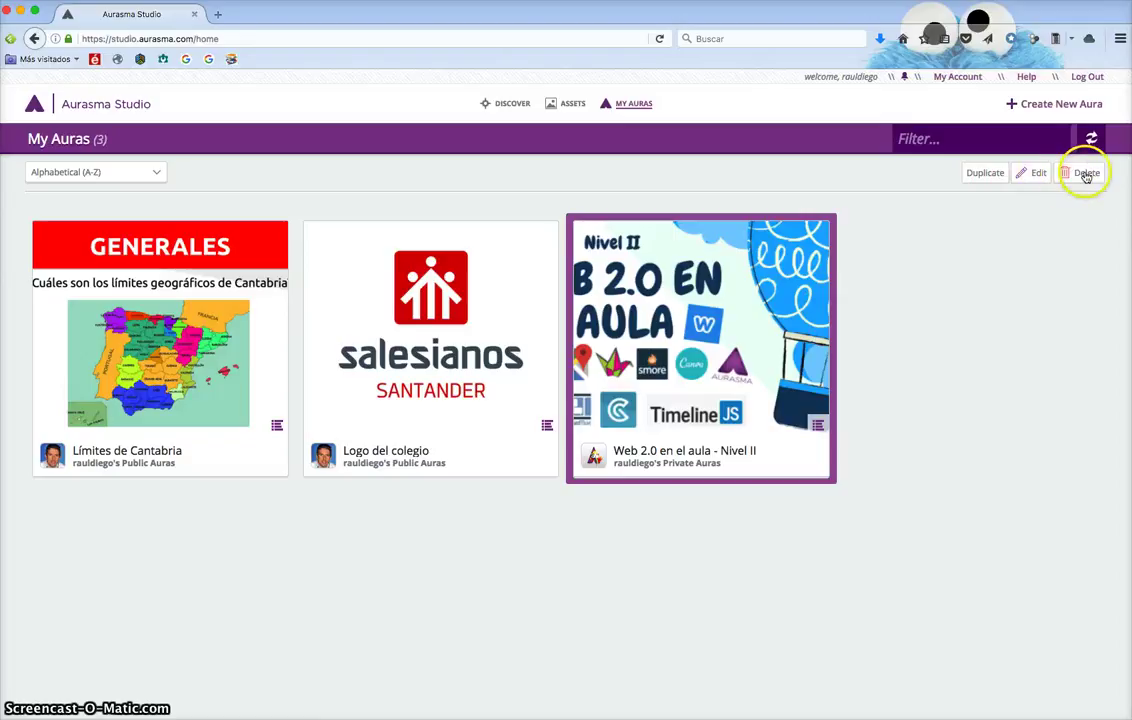
left_click(1038, 173)
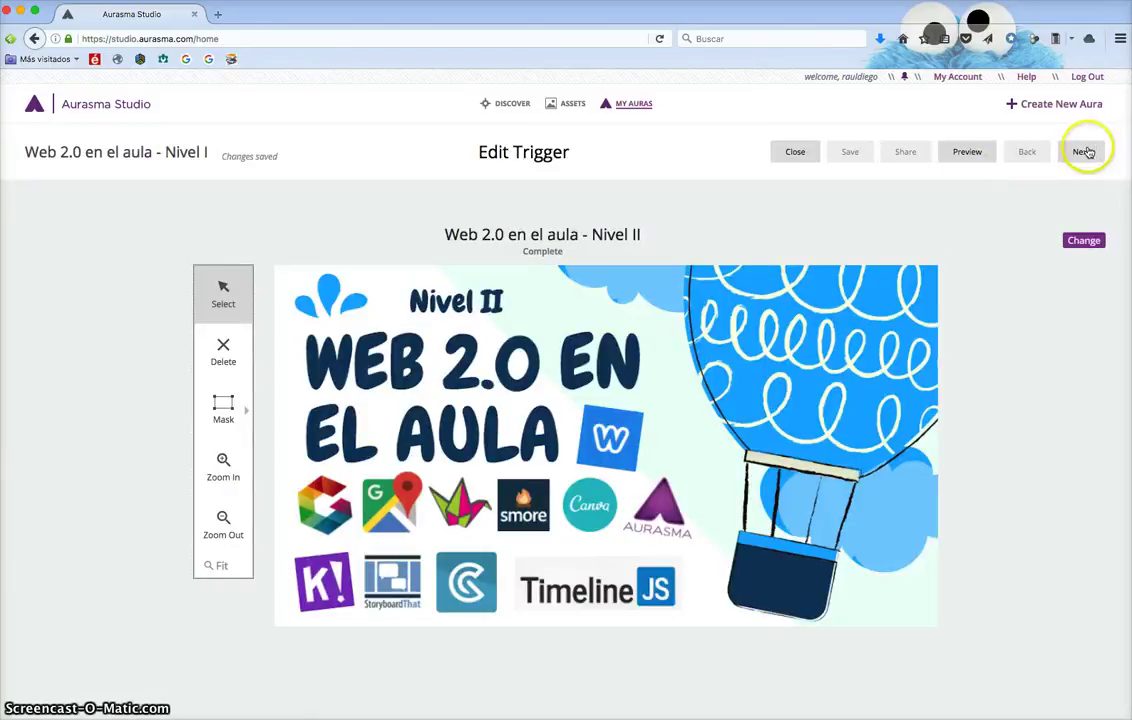
left_click(1085, 152)
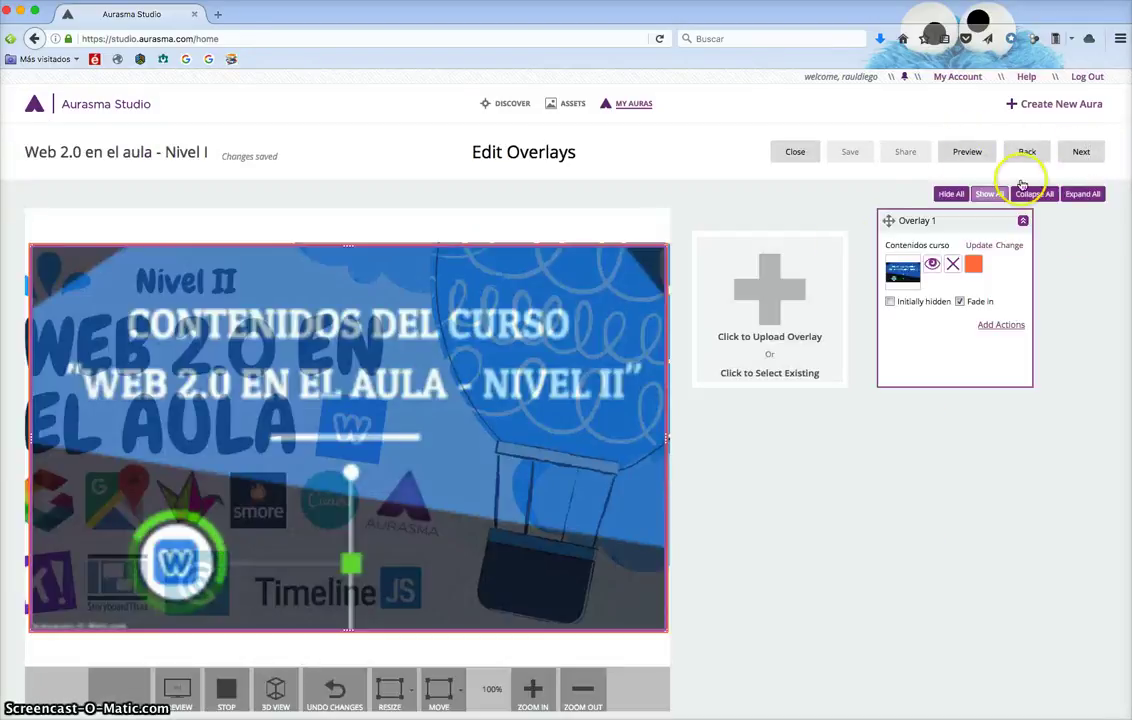
left_click(1086, 151)
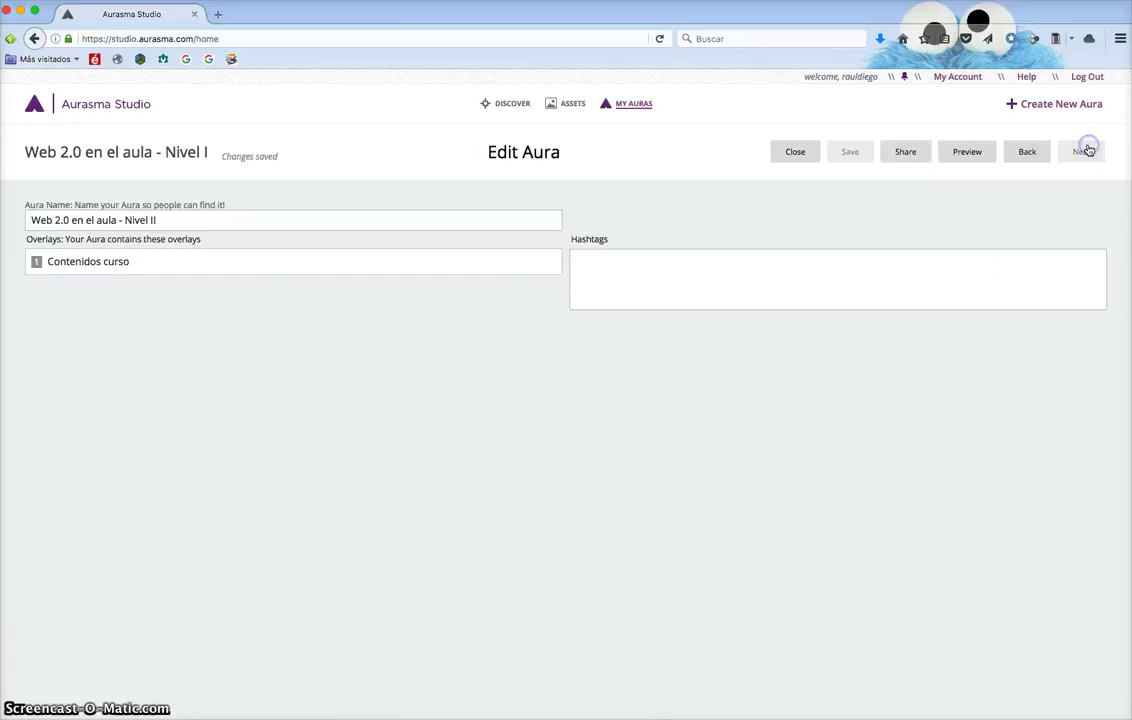
left_click(905, 152)
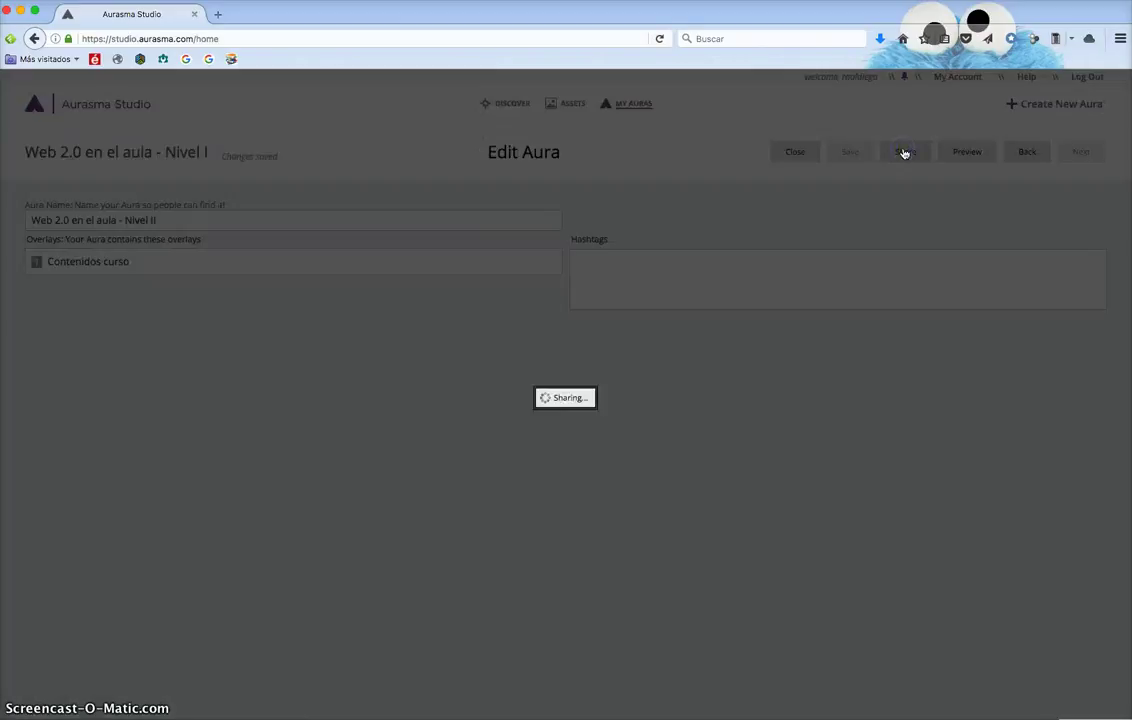